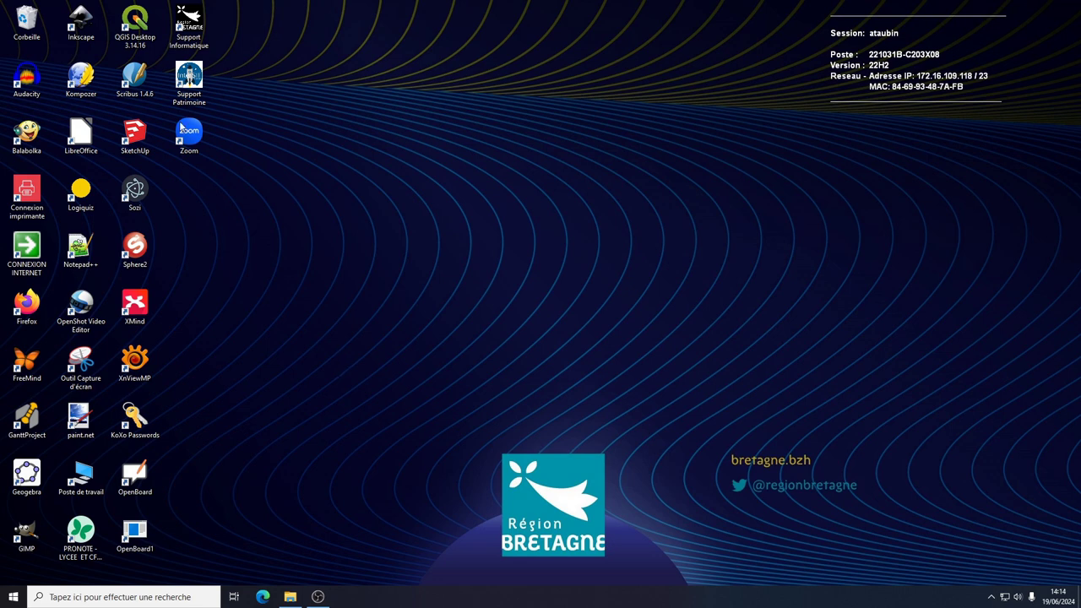
# Launch Inkscape, untick 'Montrer à chaque fois' on the welcome screen, and start a new blank document.
pyautogui.doubleClick(81, 21)
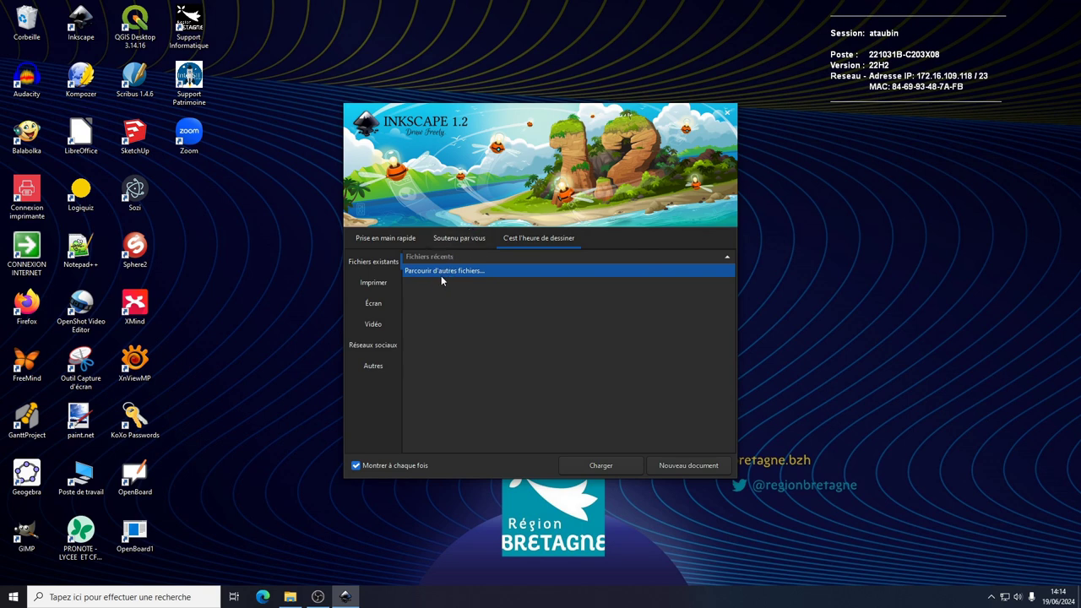
pyautogui.click(356, 466)
pyautogui.click(685, 465)
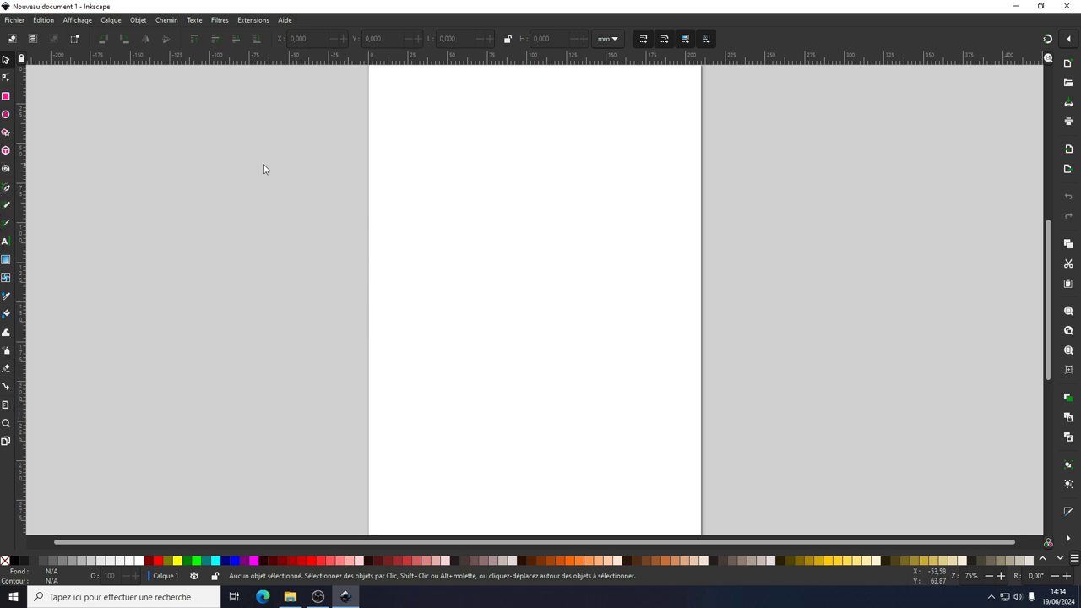
# In Préférences > Interface > Thème, set the GTK theme to win32 and the icon theme to Tango.
pyautogui.click(43, 20)
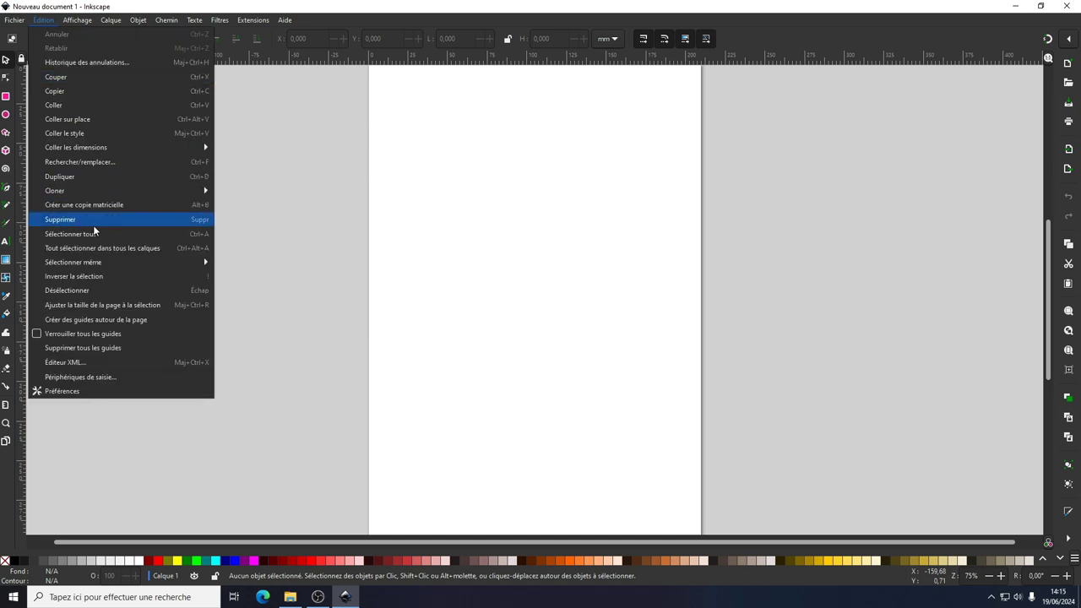
pyautogui.click(67, 391)
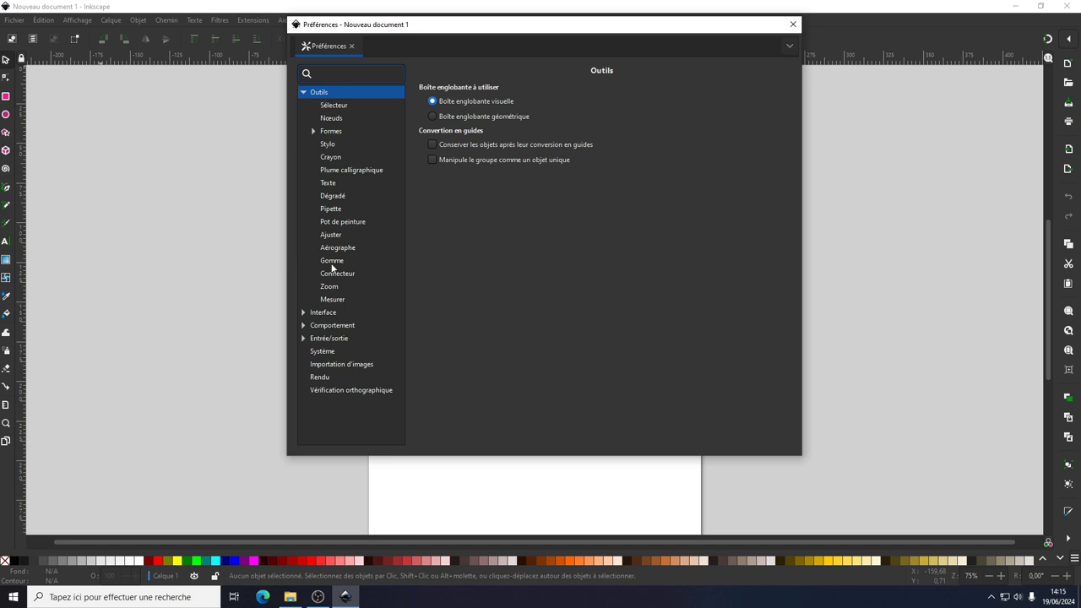
pyautogui.click(302, 312)
pyautogui.click(331, 328)
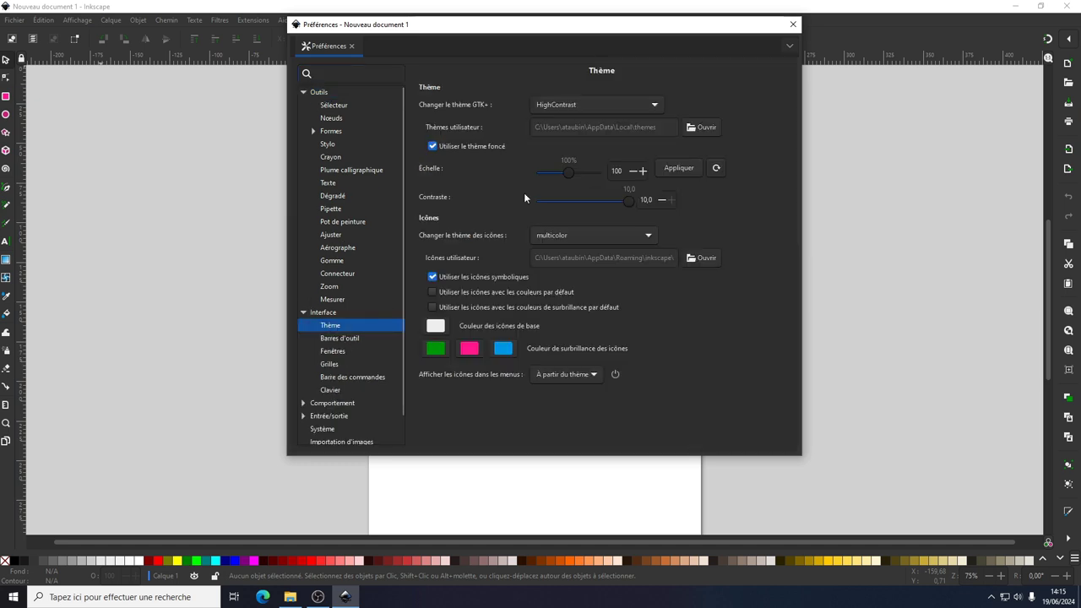
pyautogui.click(568, 102)
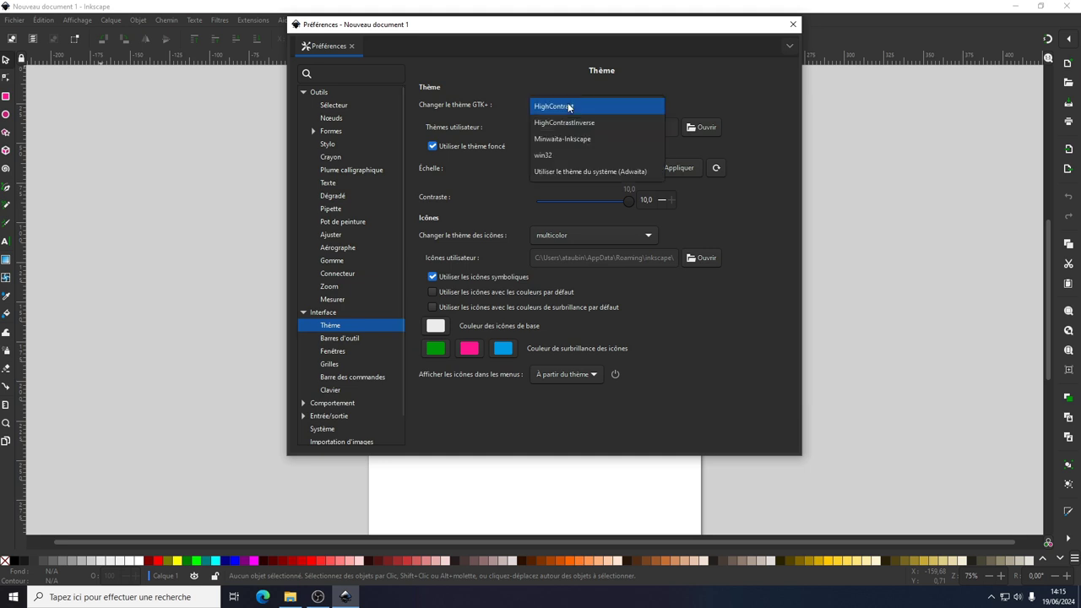
pyautogui.click(543, 155)
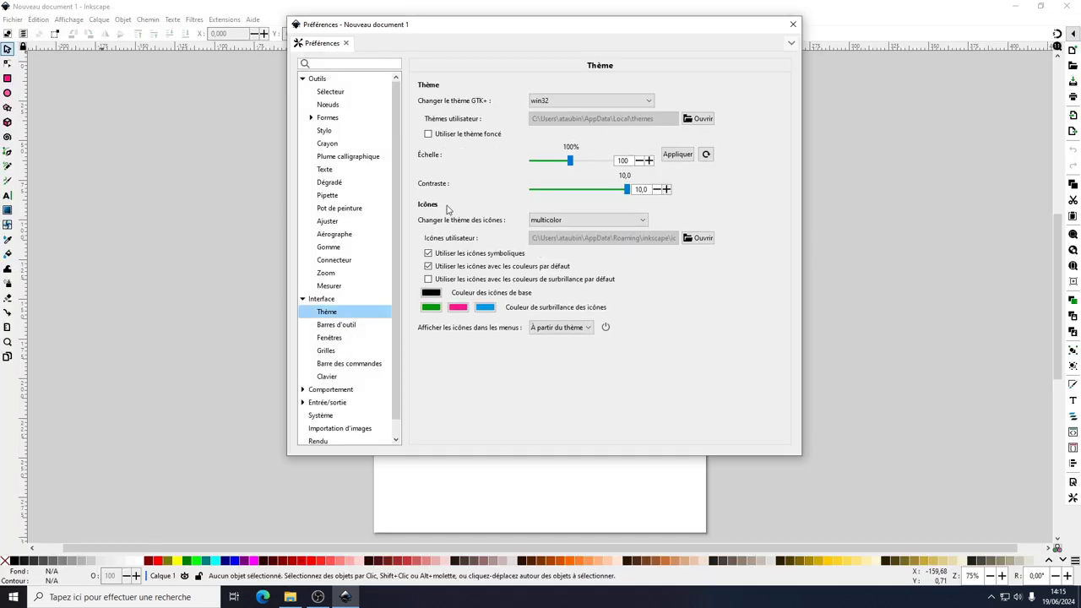
pyautogui.click(573, 223)
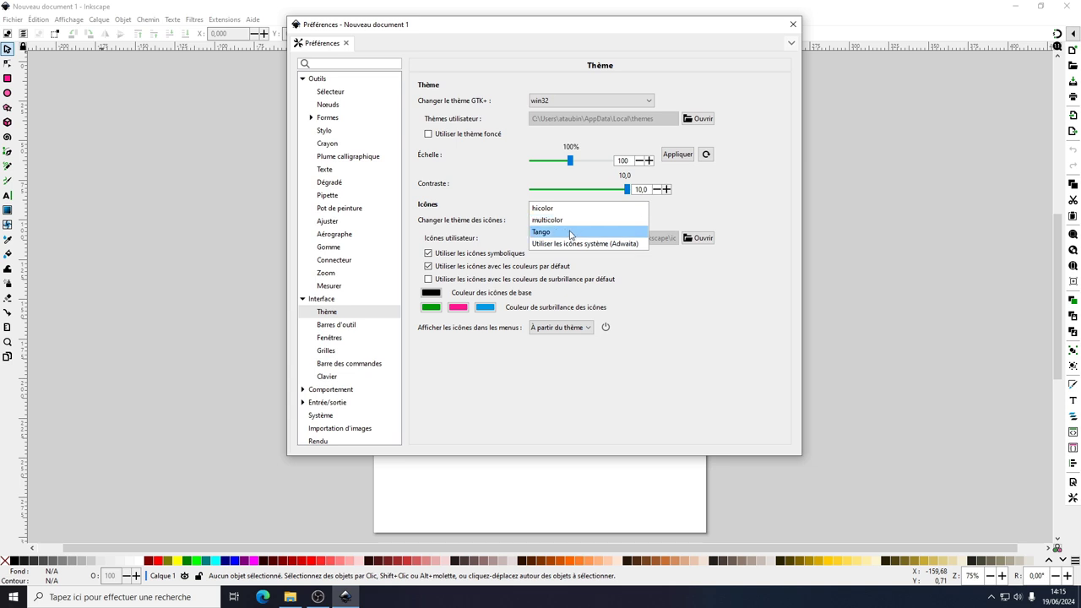
pyautogui.click(570, 232)
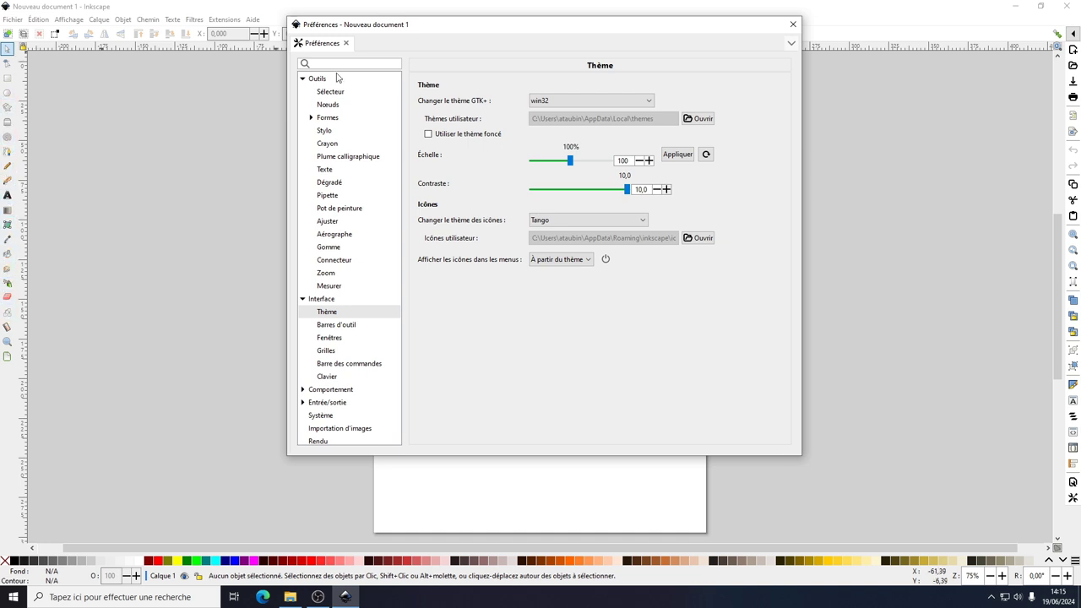
pyautogui.click(438, 171)
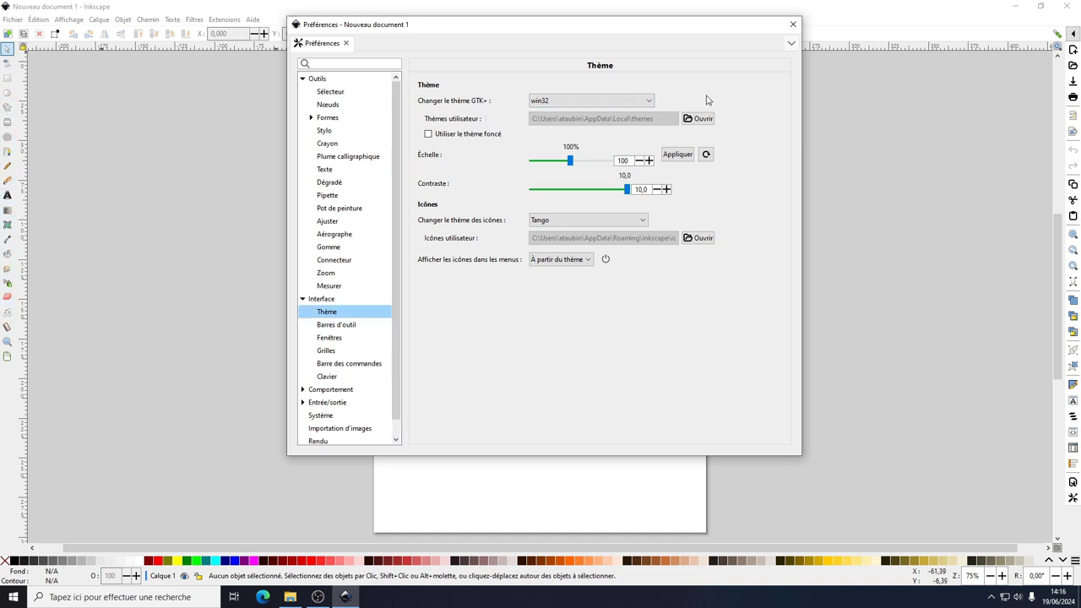
# Close Préférences and untick 'Écran large' in Affichage so the commands bar sits at the top.
pyautogui.click(793, 24)
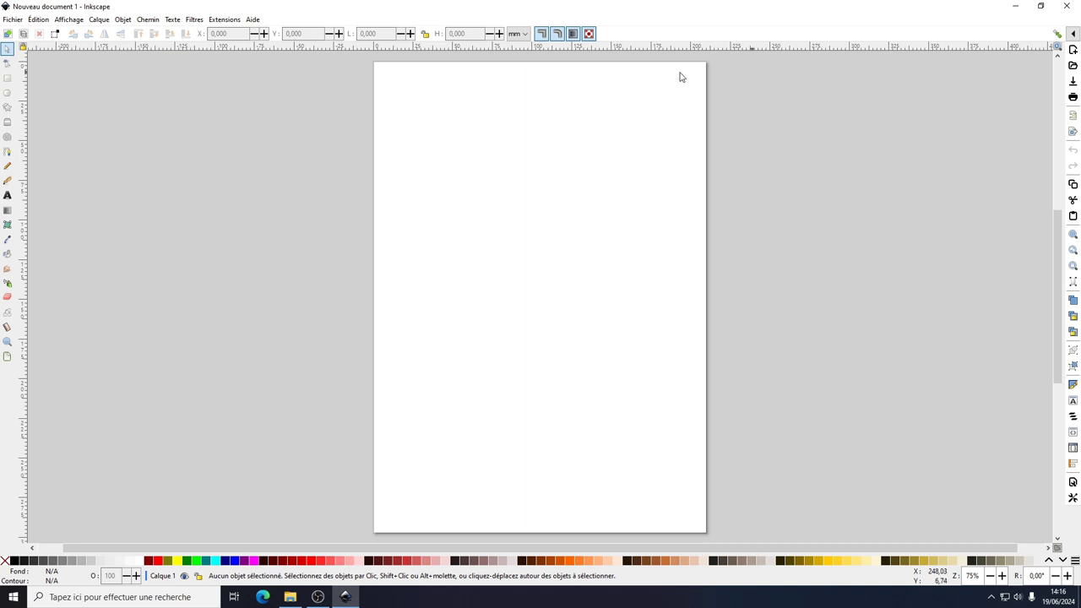
pyautogui.click(66, 23)
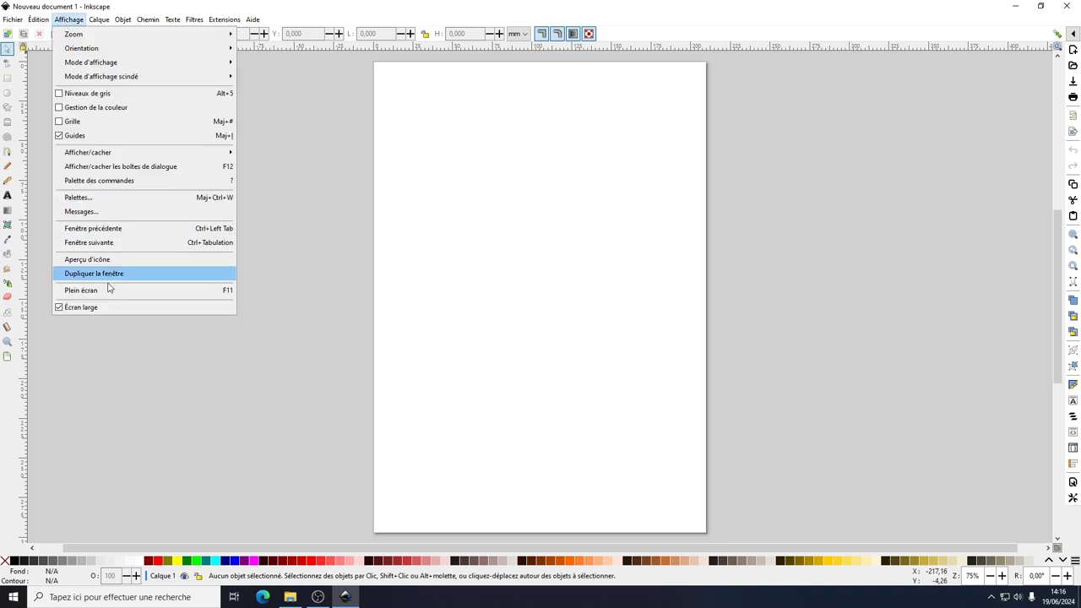
pyautogui.click(58, 308)
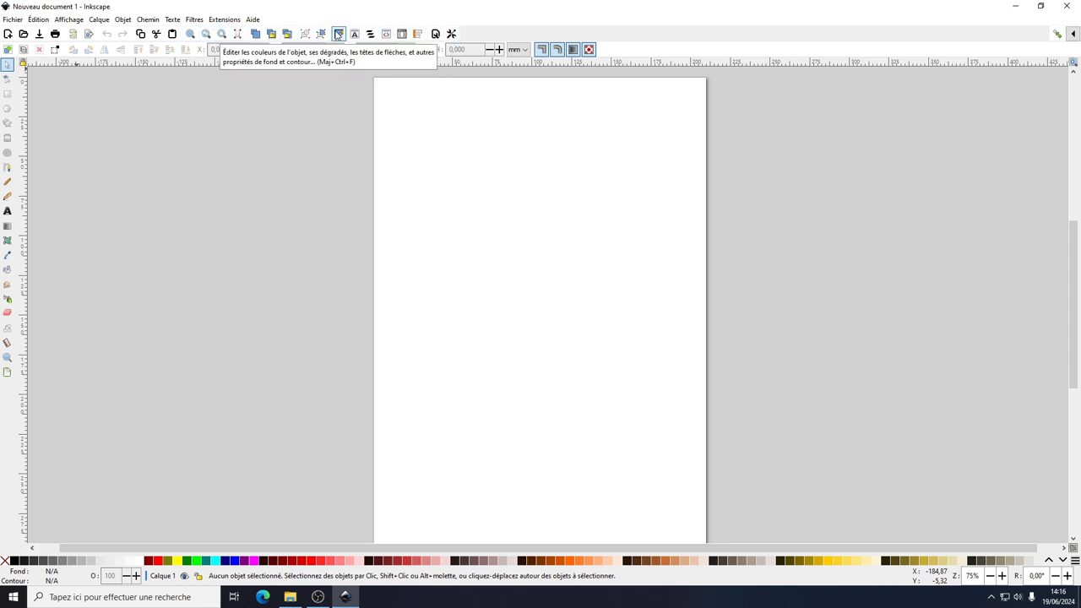
pyautogui.click(337, 34)
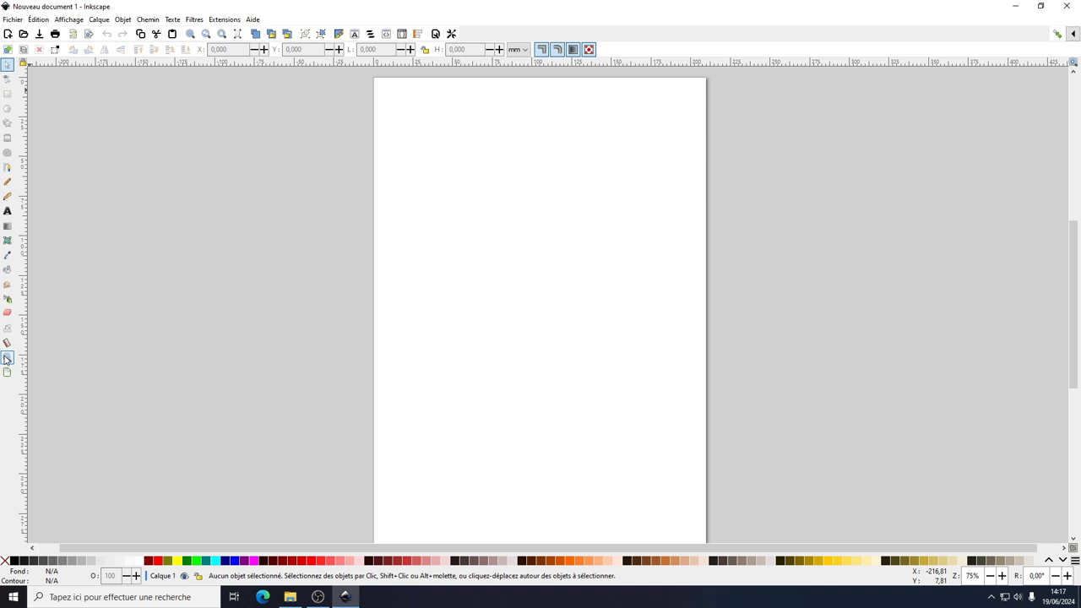
# Draw a rectangle near the top of the page, filled Vert (#008000) with a Sarcelle (#008080) stroke.
pyautogui.click(7, 299)
pyautogui.click(7, 94)
pyautogui.moveTo(447, 151); pyautogui.dragTo(599, 218)
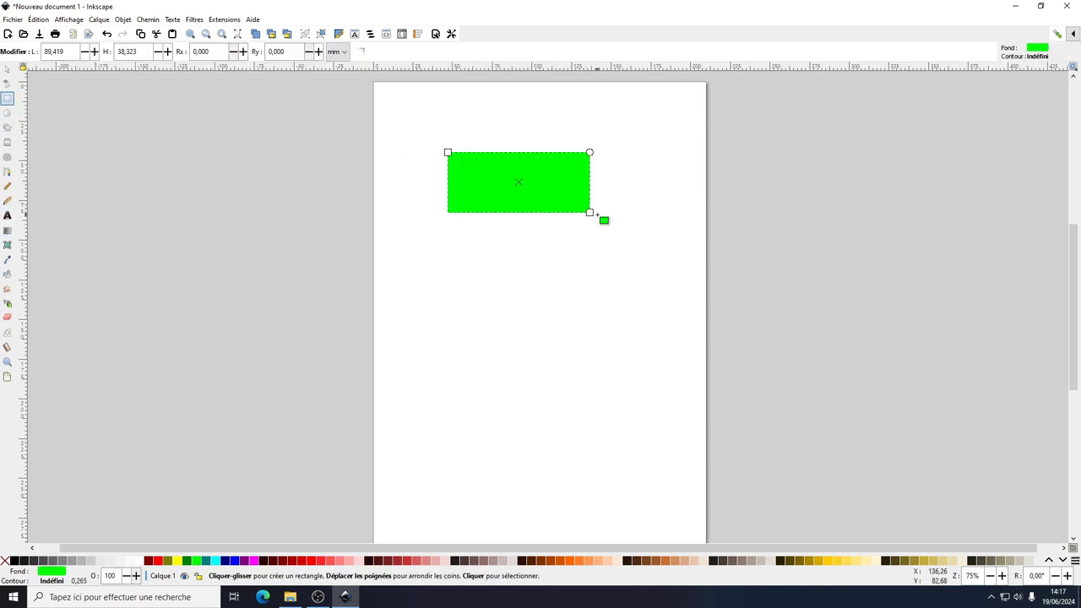
pyautogui.click(186, 561)
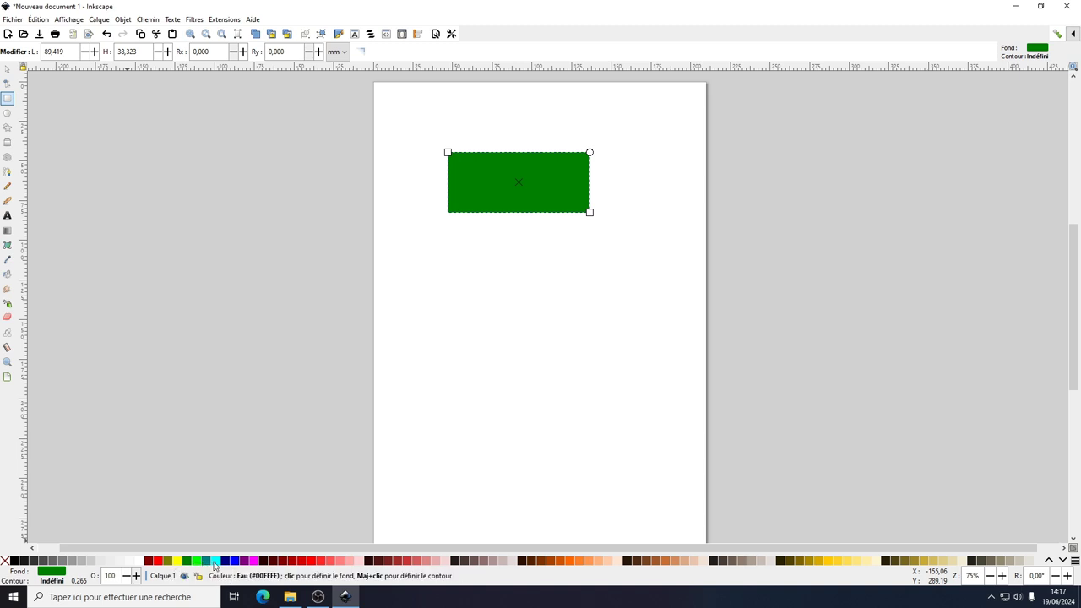
pyautogui.keyDown('shift'); pyautogui.click(208, 561); pyautogui.keyUp('shift')
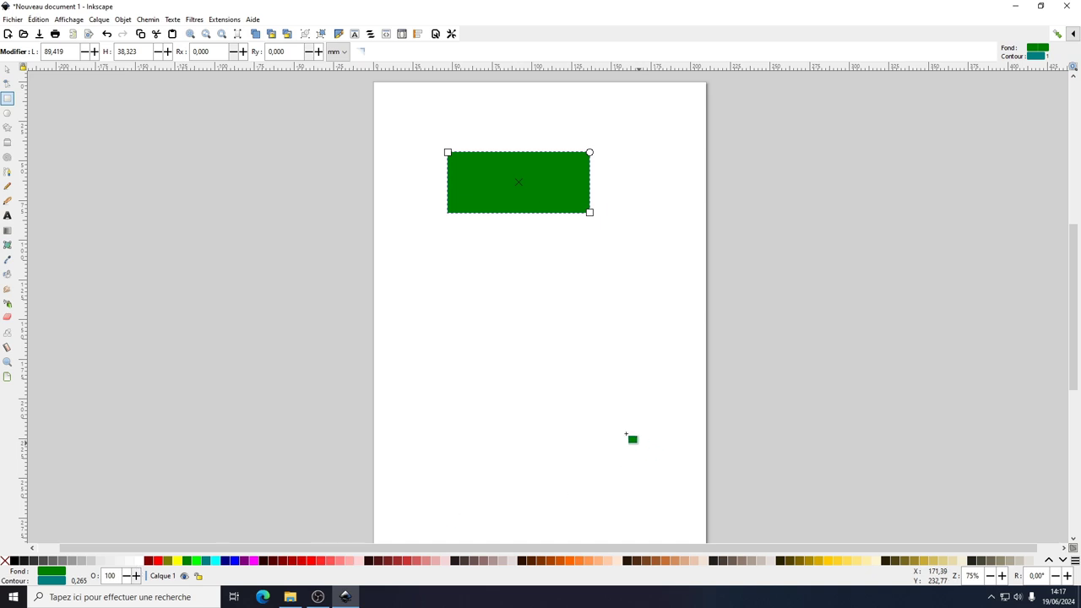
# Open Fond et contour and switch the colour mode to RVB.
pyautogui.click(338, 36)
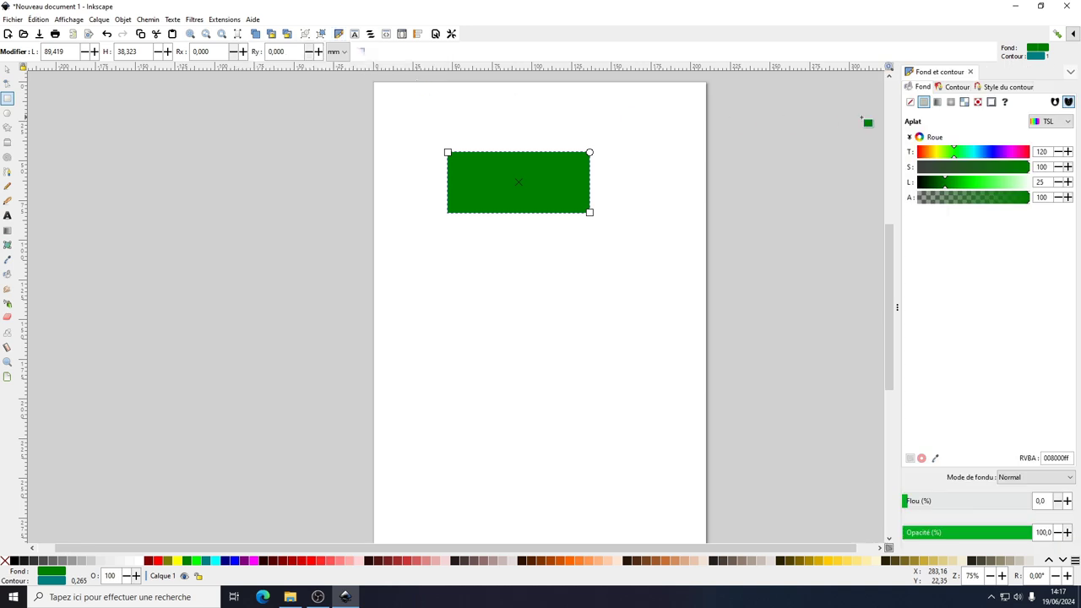
pyautogui.click(1047, 121)
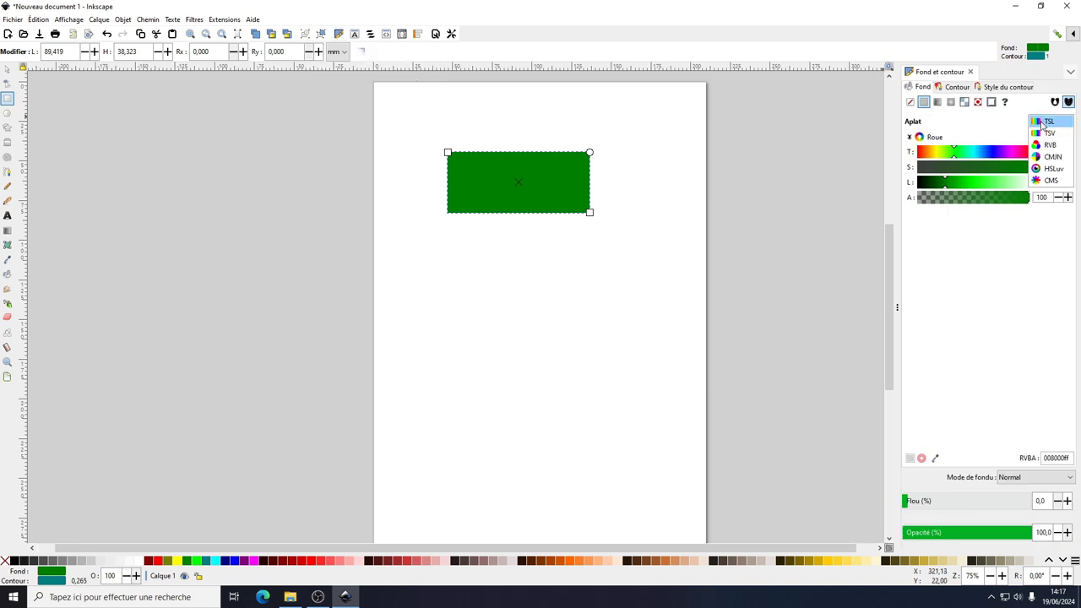
pyautogui.click(1046, 145)
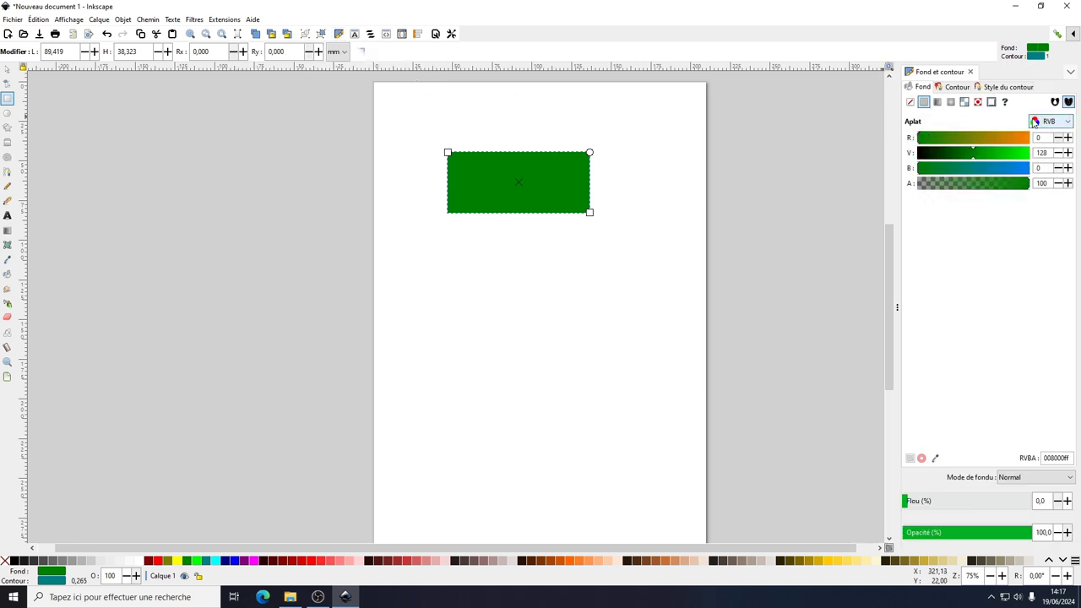
# In Style du contour, switch the units to px and raise Épaisseur to 18.802 px.
pyautogui.click(955, 88)
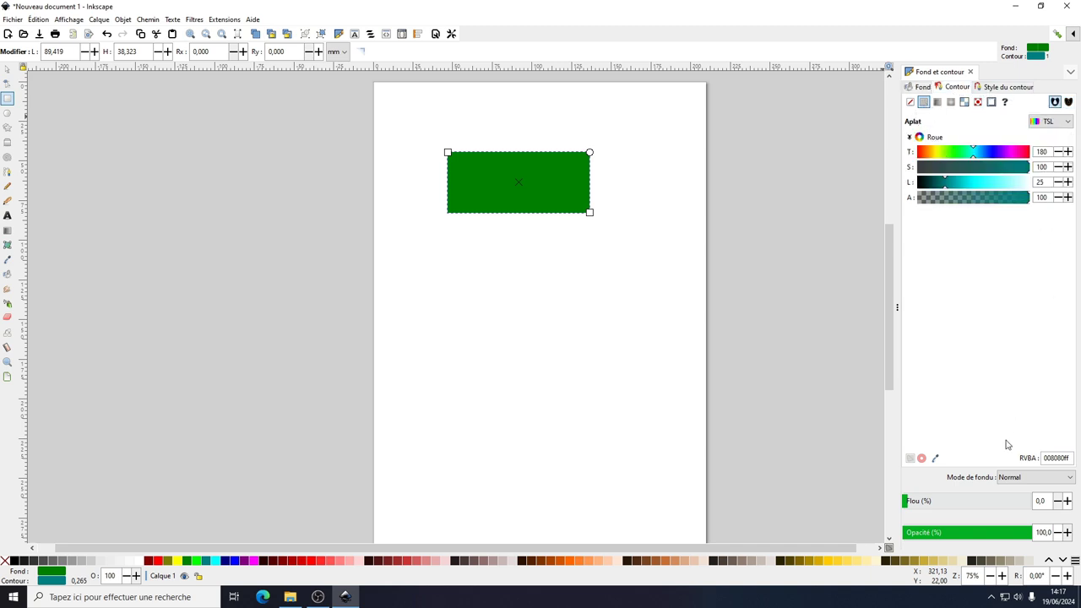
pyautogui.click(998, 89)
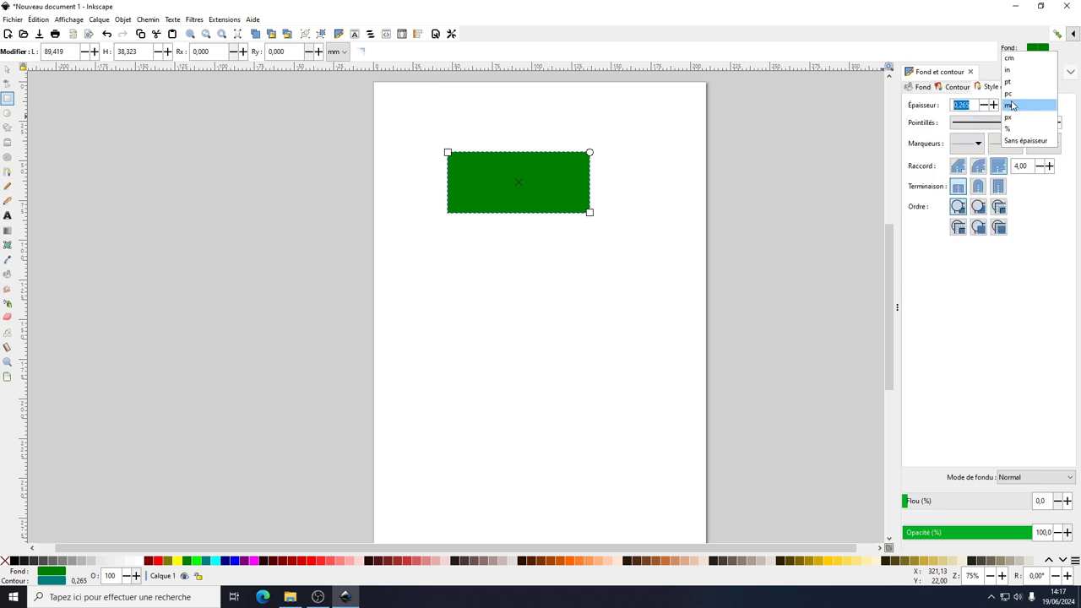
pyautogui.click(1014, 117)
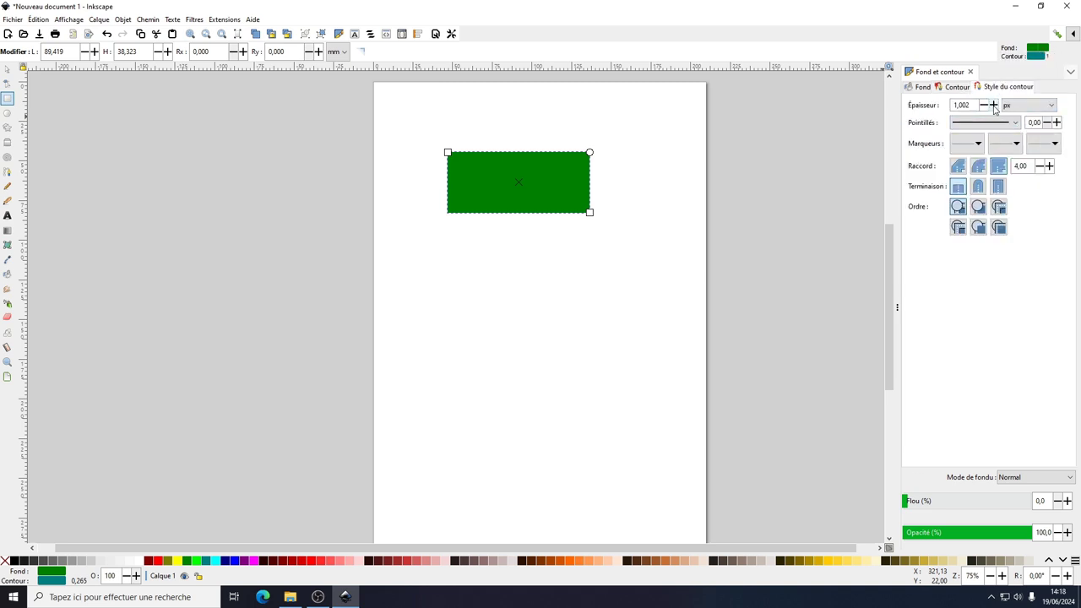
pyautogui.click(994, 104)
pyautogui.click(993, 105)
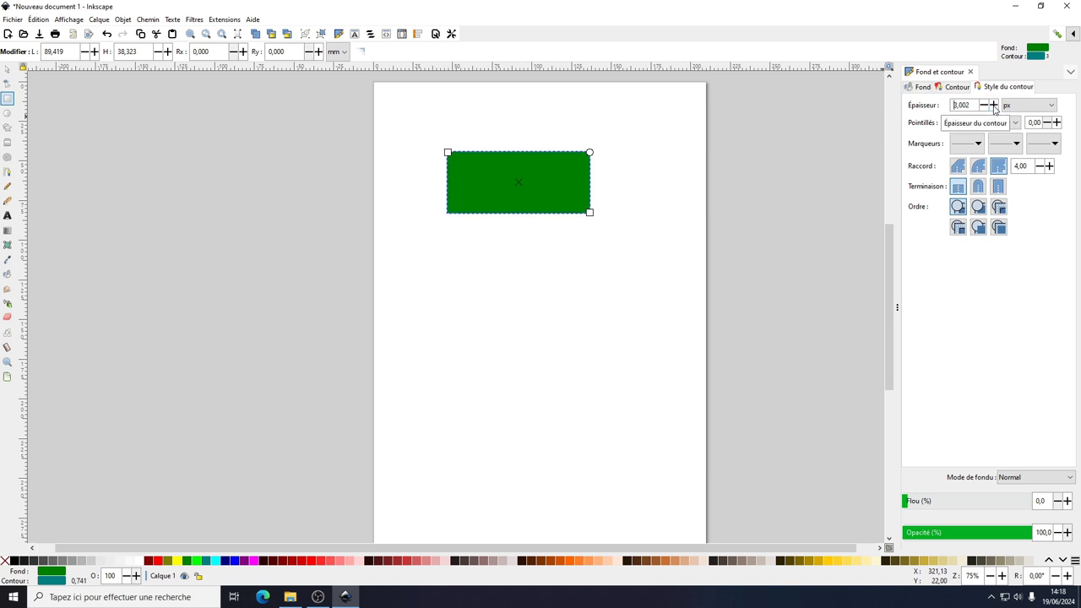
pyautogui.click(994, 105)
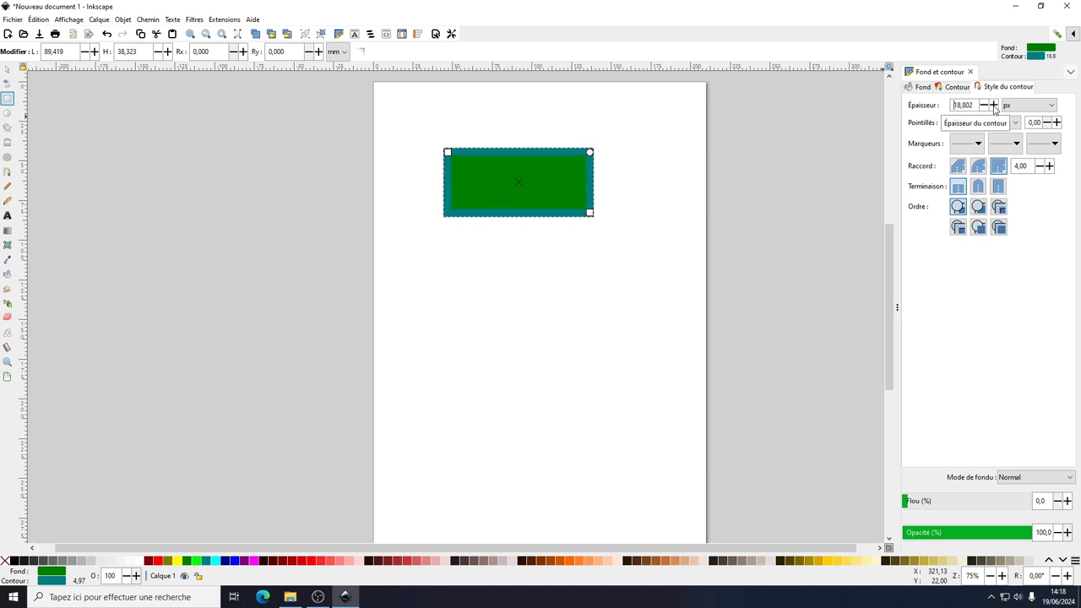